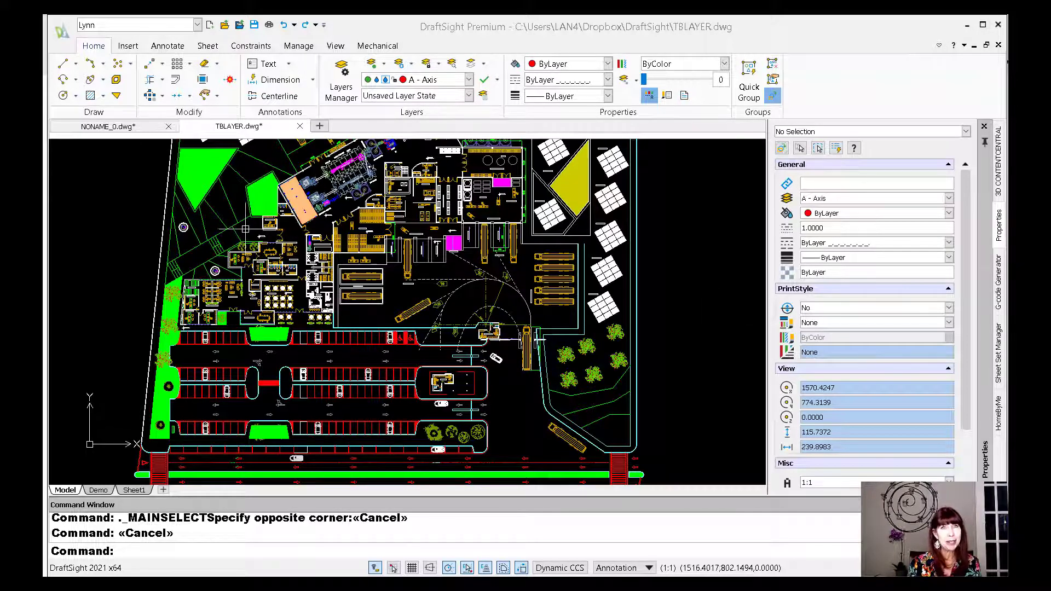
Step: Start a Save As of the TBLAYER drawing from the DraftSight application menu
left_click(63, 31)
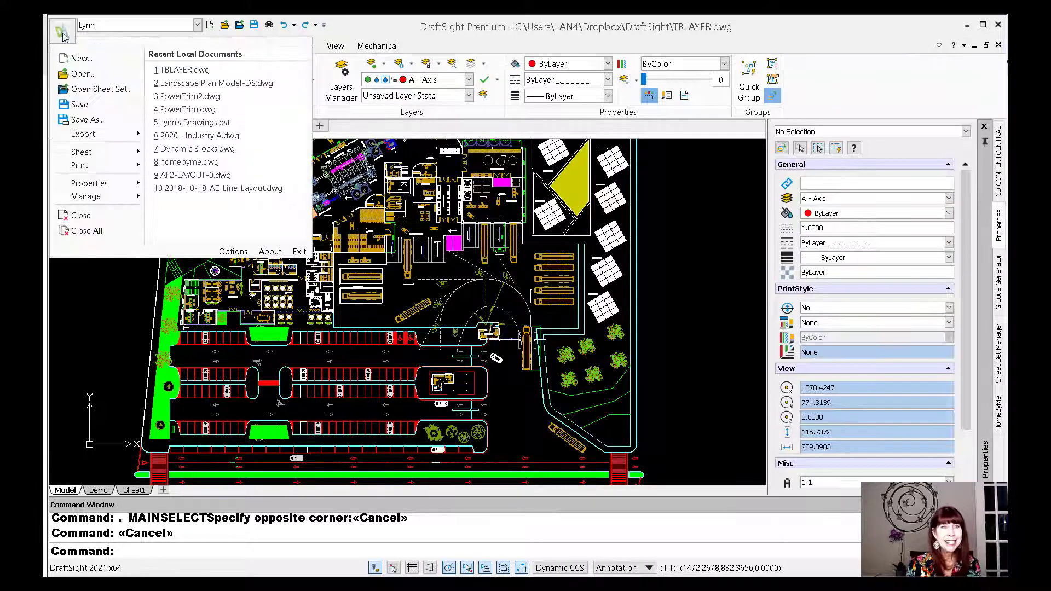
left_click(86, 119)
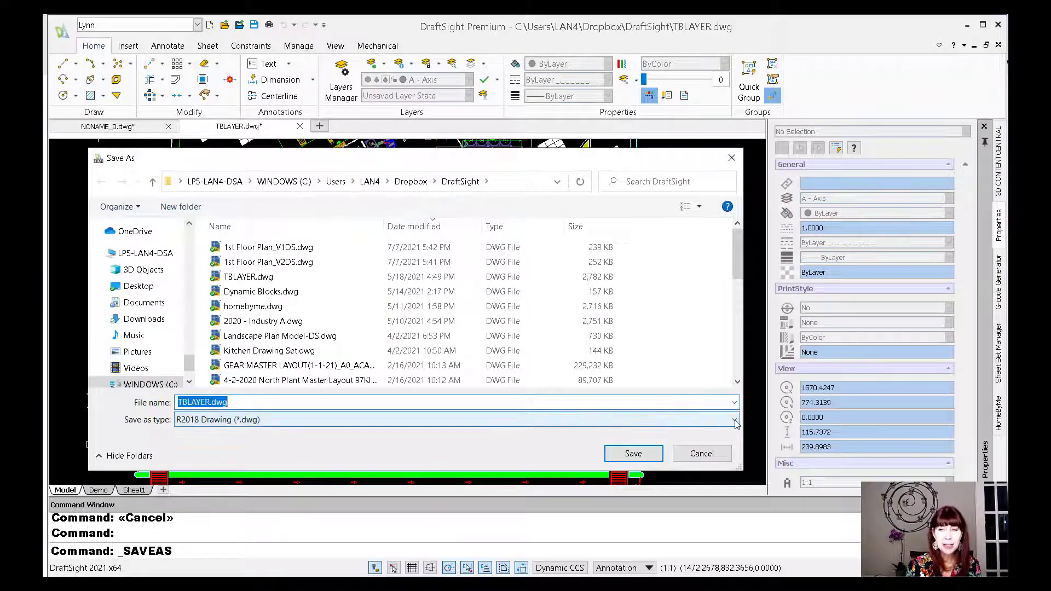
Step: Expand the Save as type list, keeping R2018 Drawing (*.dwg) selected
left_click(734, 420)
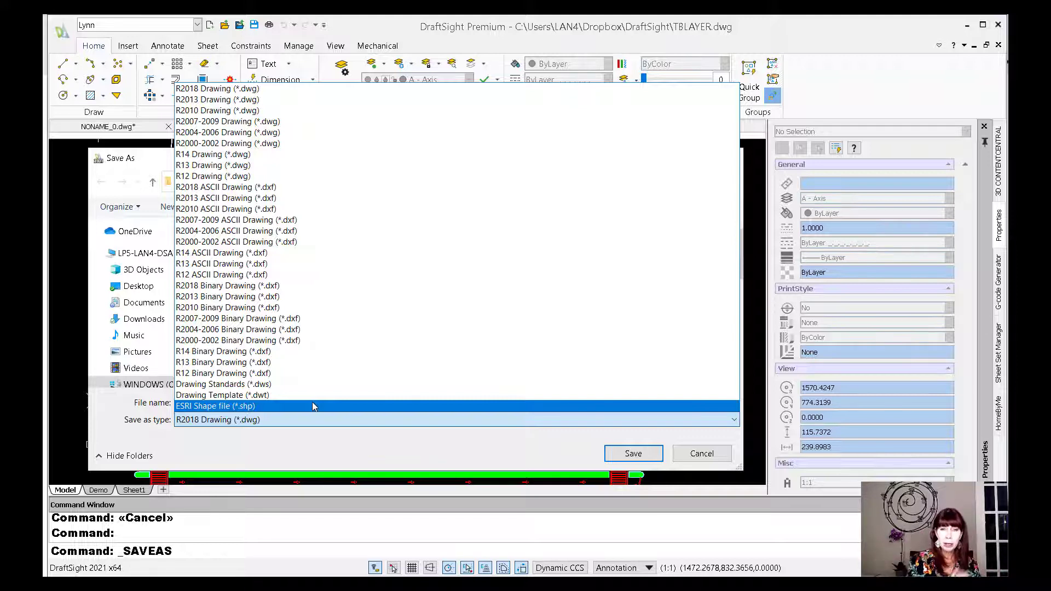
Step: Close the format list and cancel the Save As, leaving the TBLAYER file unchanged
left_click(704, 456)
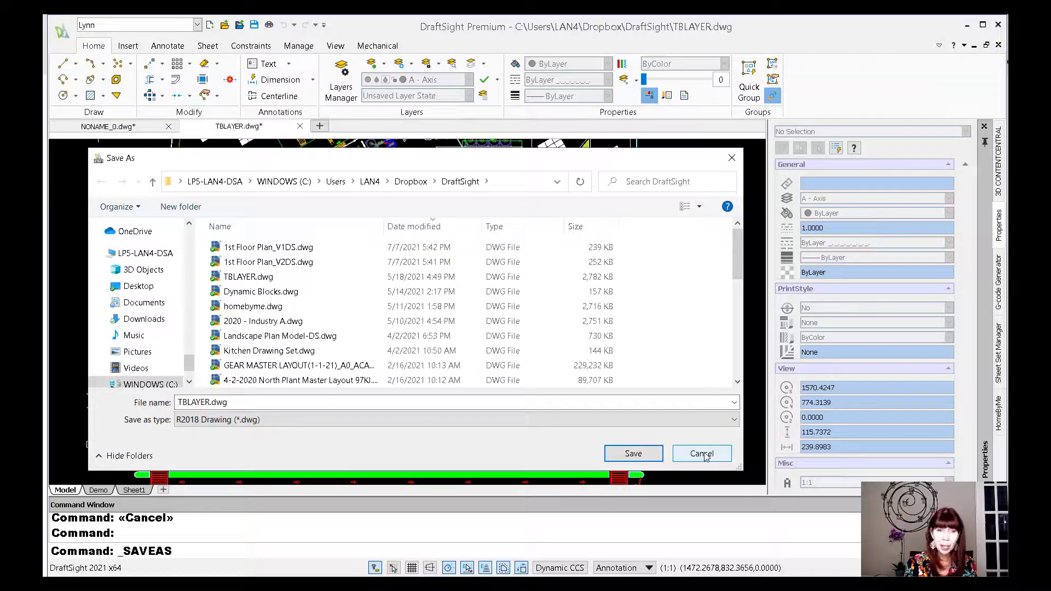
left_click(702, 454)
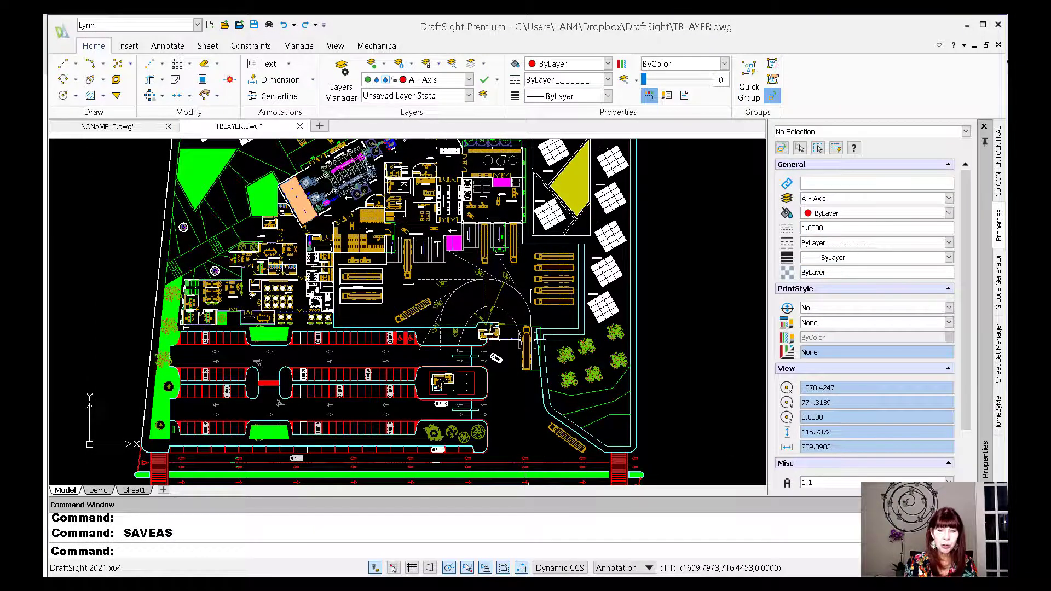
Step: In AutoCAD, open Save Drawing As for the Kitchen Drawing Set, review file types, then cancel
left_click(526, 530)
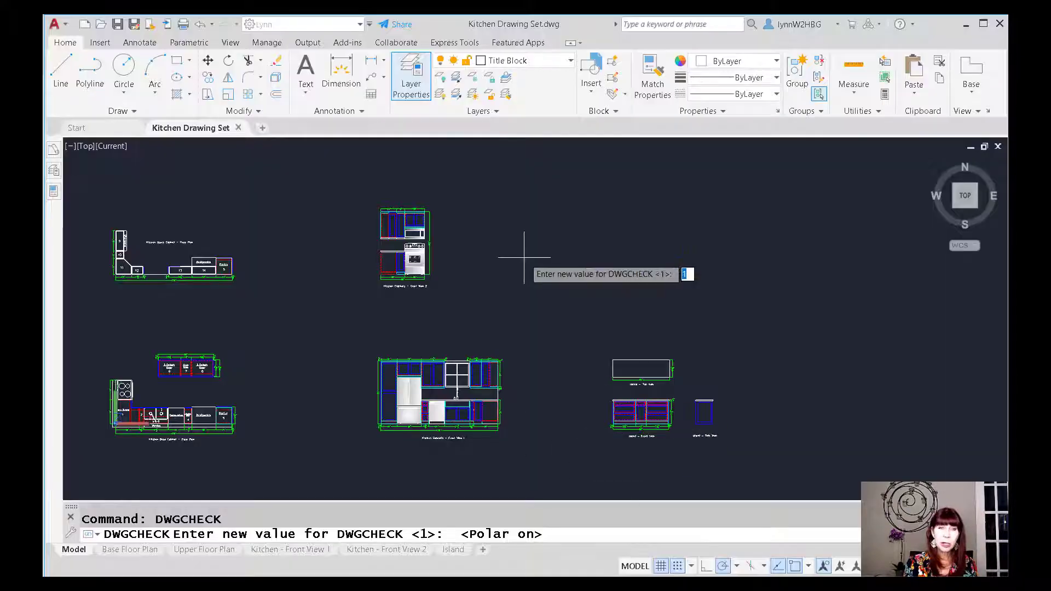
left_click(56, 24)
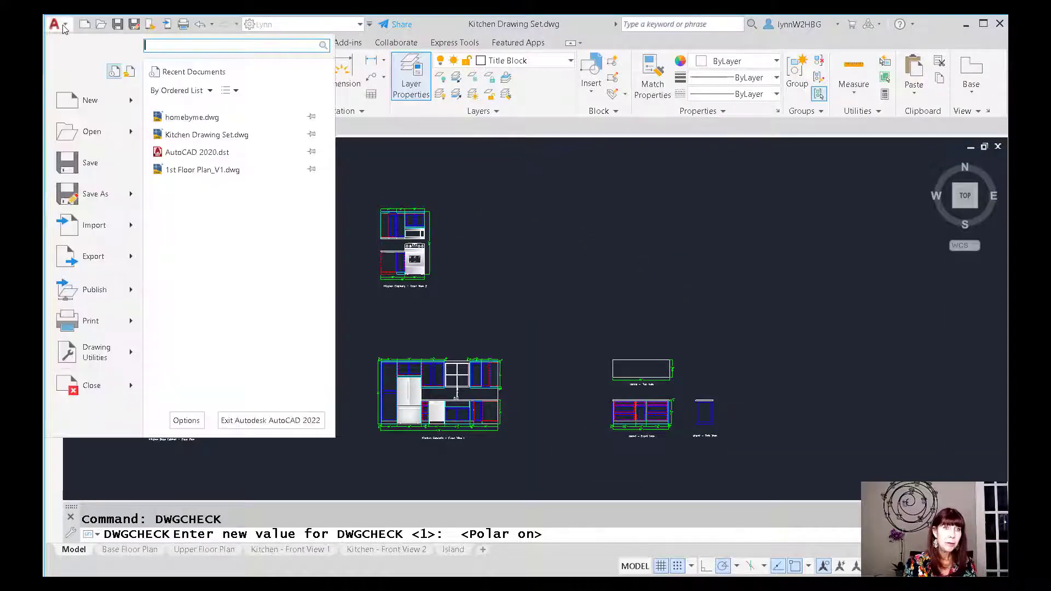
left_click(96, 194)
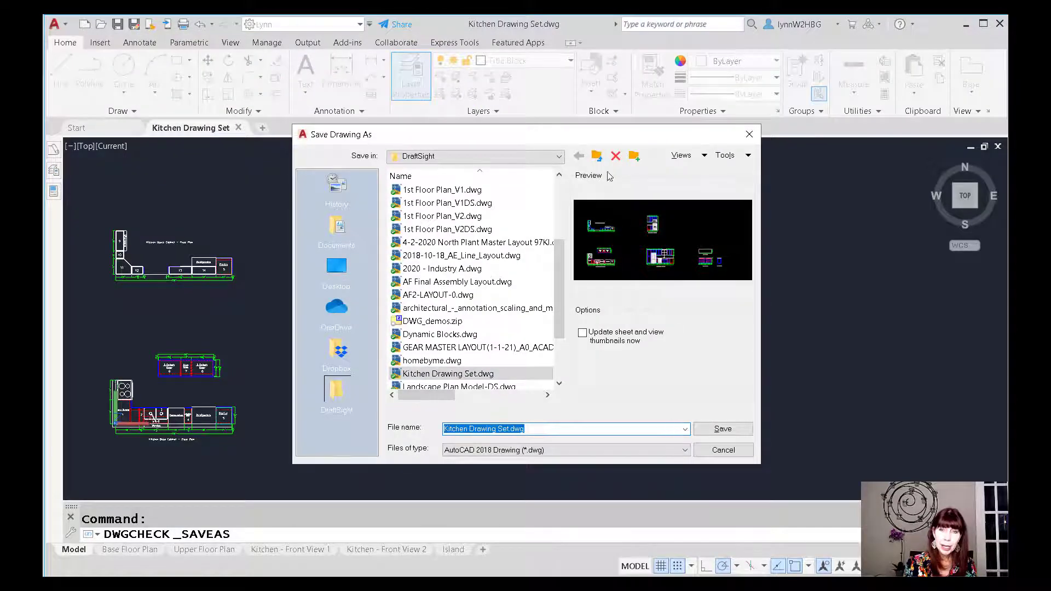
left_click_drag(581, 136, 525, 62)
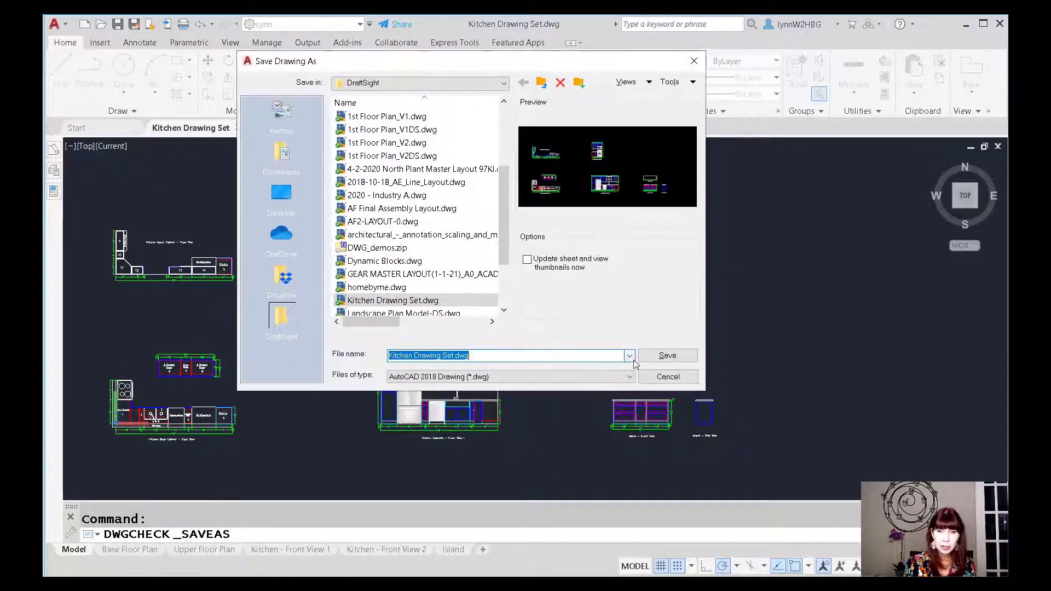
left_click(629, 378)
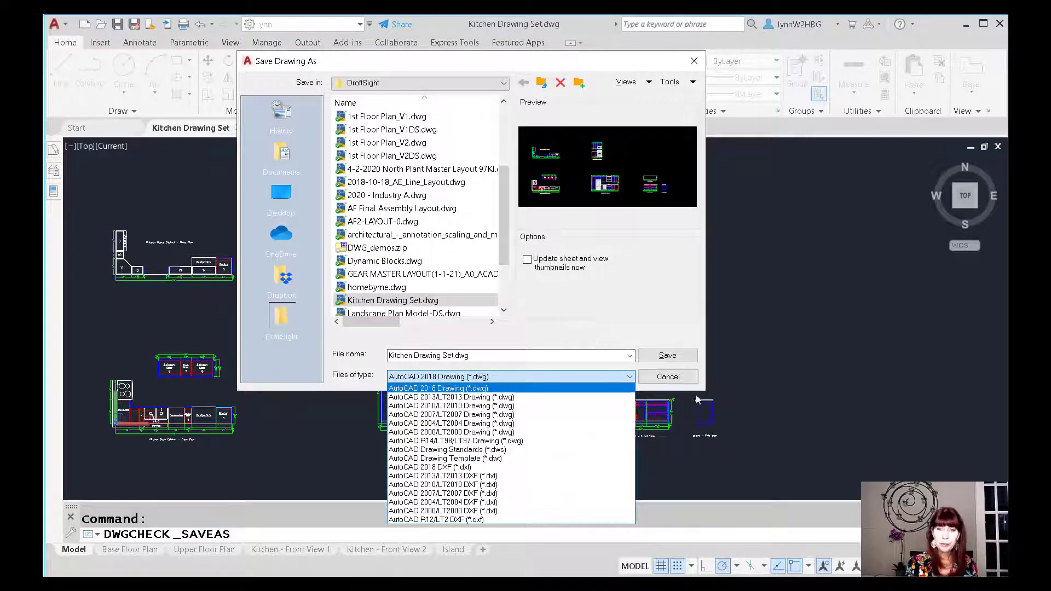
left_click(682, 379)
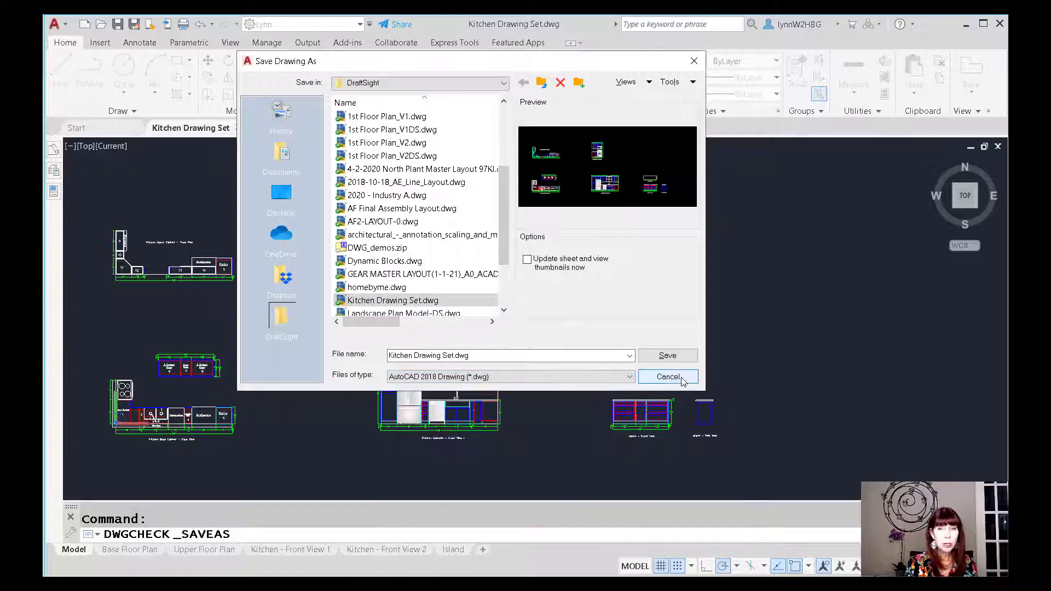
Step: Open AutoCAD's application menu to reach homebyme.dwg under Recent Documents
left_click(669, 377)
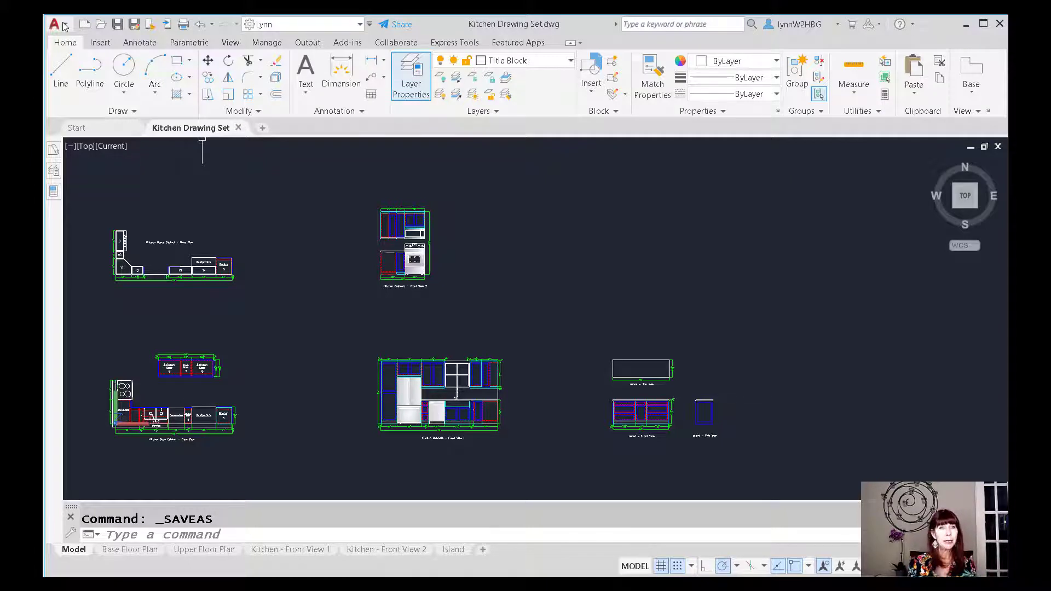
left_click(58, 24)
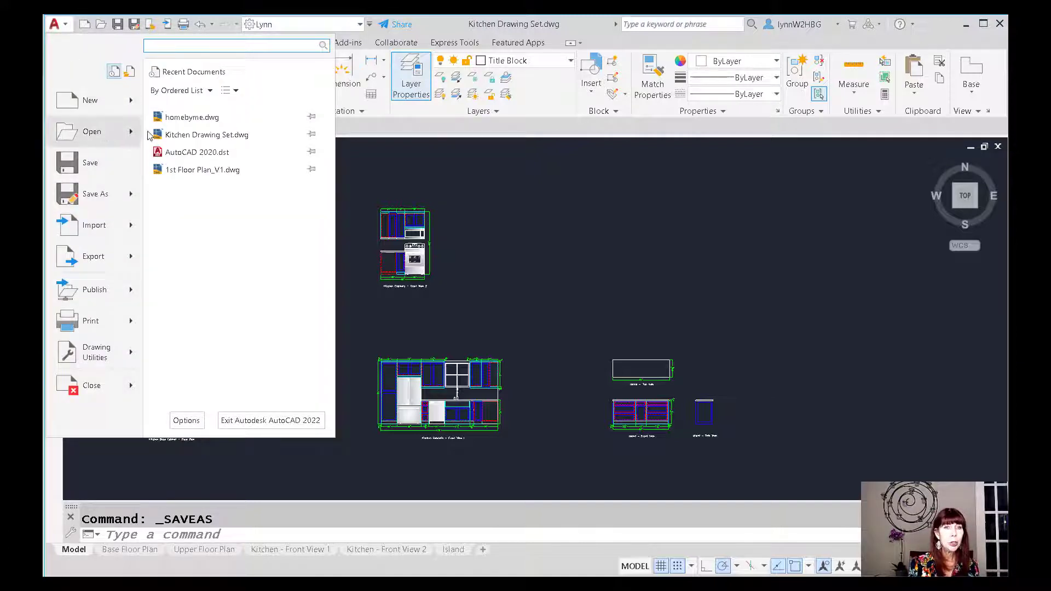
Step: Pick homebyme.dwg from Recent Documents, which raises the foreign-DWG warning
left_click(191, 117)
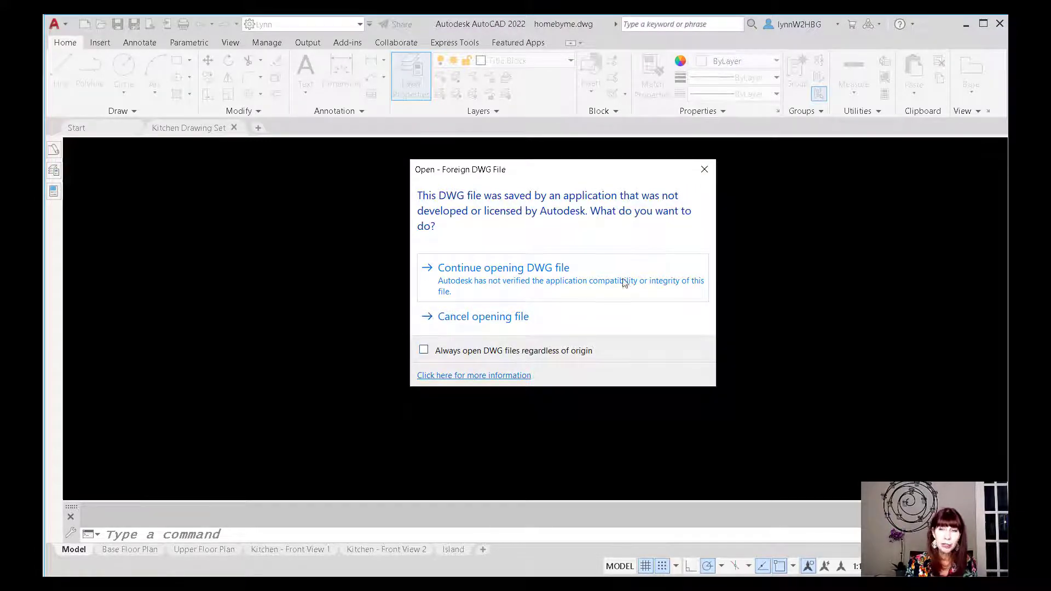
Step: Dismiss the foreign-DWG warning and run DWGCHECK to check its current value
left_click(704, 169)
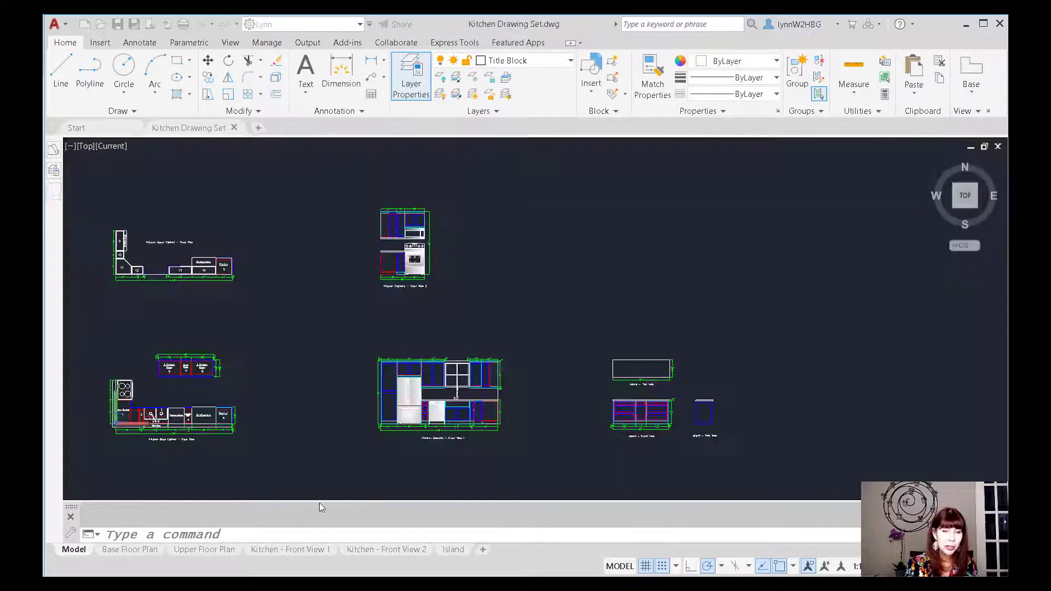
key("ctrl+shift+s")
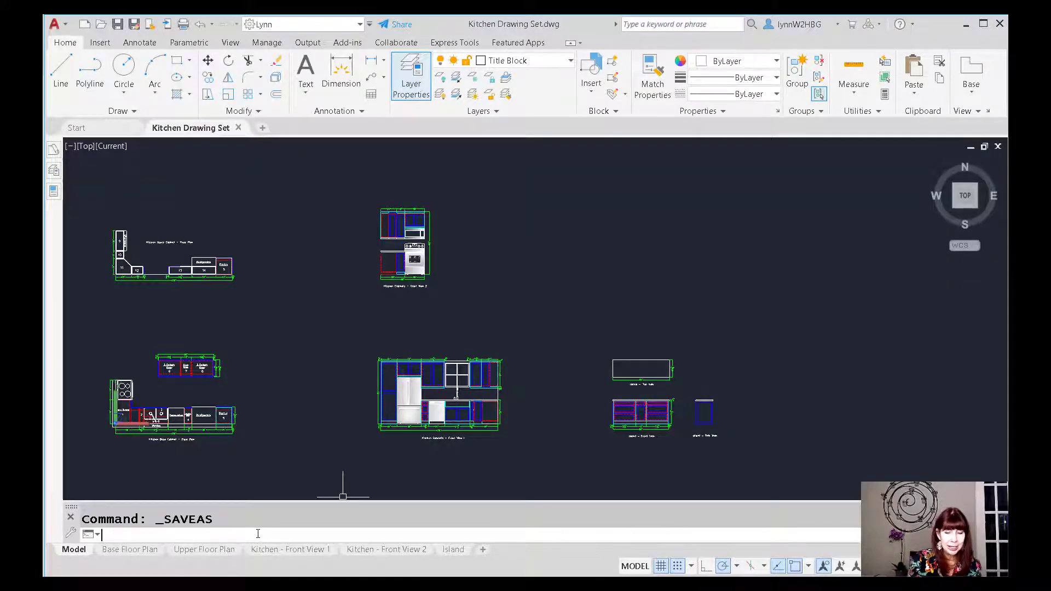
type("dwg")
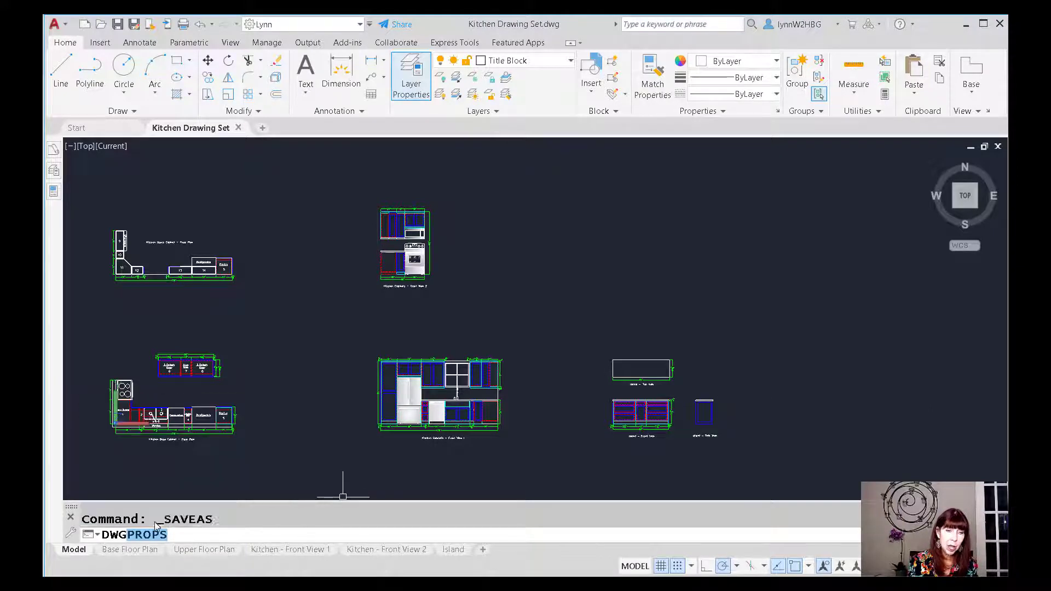
type("check")
key("Return")
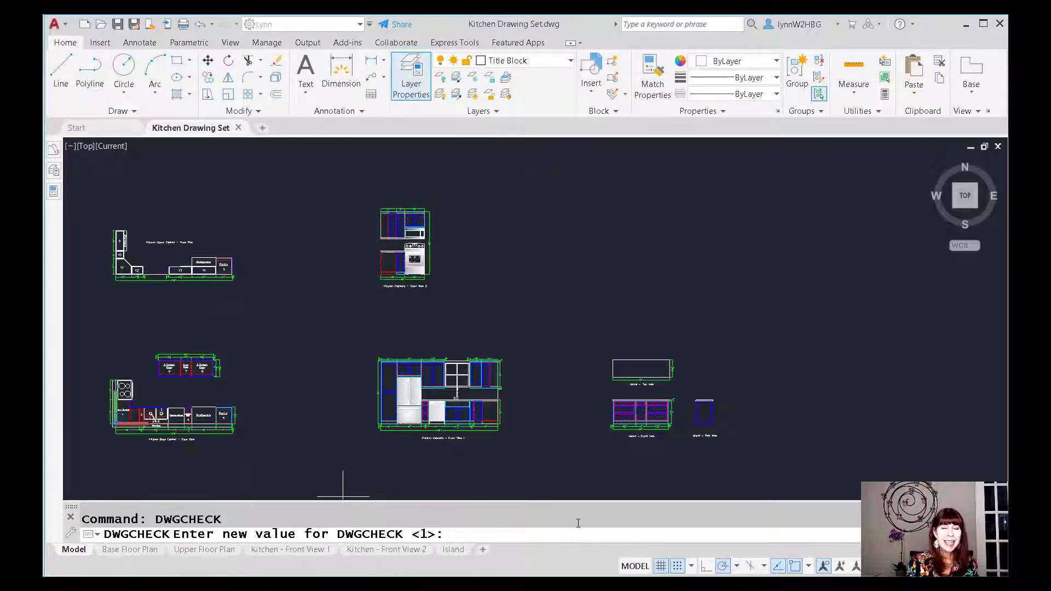